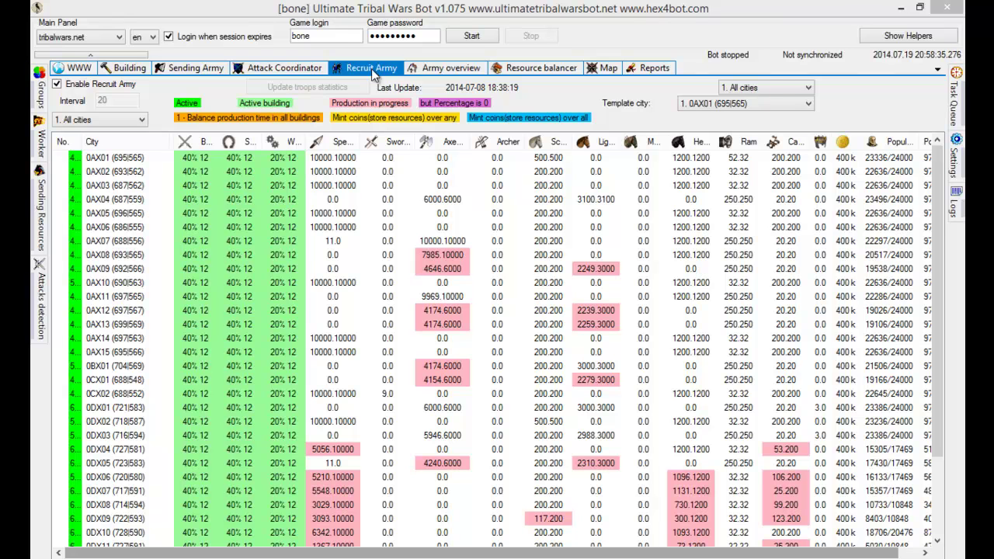
# - Open city 0AX01's recruit settings and reposition the dialog
pyautogui.doubleClick(633, 159)
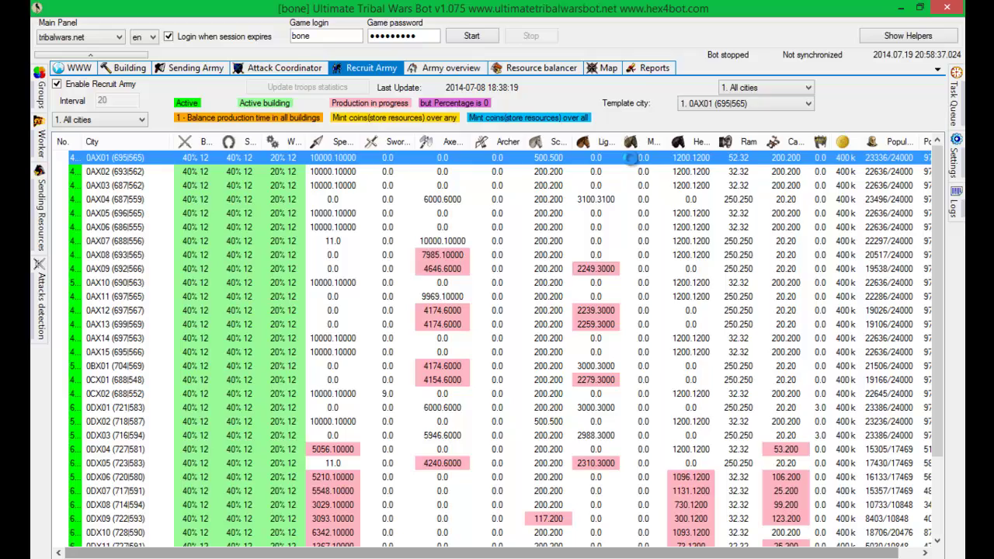
pyautogui.moveTo(522, 75); pyautogui.dragTo(510, 51)
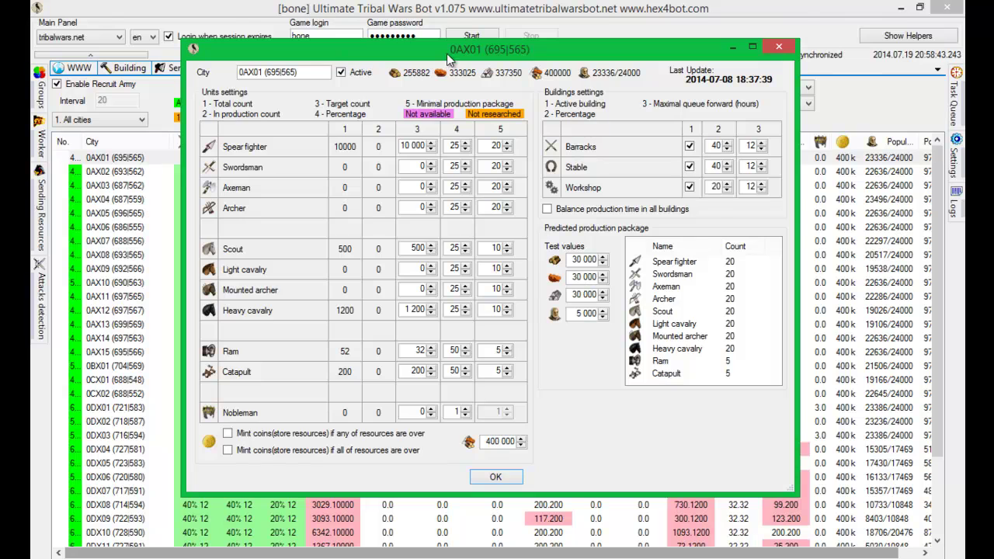
pyautogui.moveTo(446, 53)
pyautogui.mouseDown()
pyautogui.moveTo(414, 151)
pyautogui.moveTo(450, 98)
pyautogui.moveTo(461, 51)
pyautogui.mouseUp()
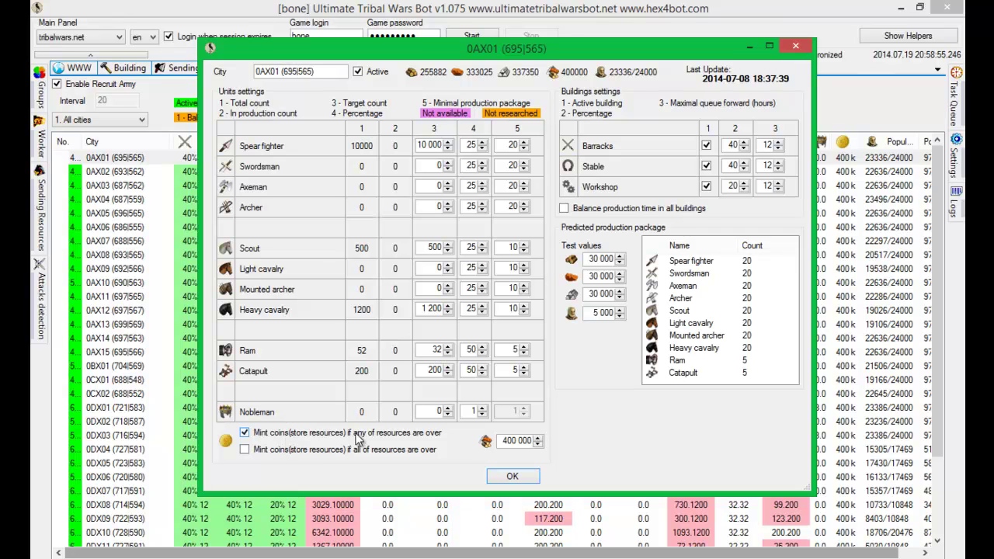
# - Start replacing the 400 000 coin-minting threshold with 370 000
pyautogui.doubleClick(511, 440)
pyautogui.click(512, 444)
pyautogui.press('BackSpace')
pyautogui.press('BackSpace')
pyautogui.write('37')
# - Toggle the mint-coins checkboxes and adjust the threshold digits
pyautogui.click(357, 451)
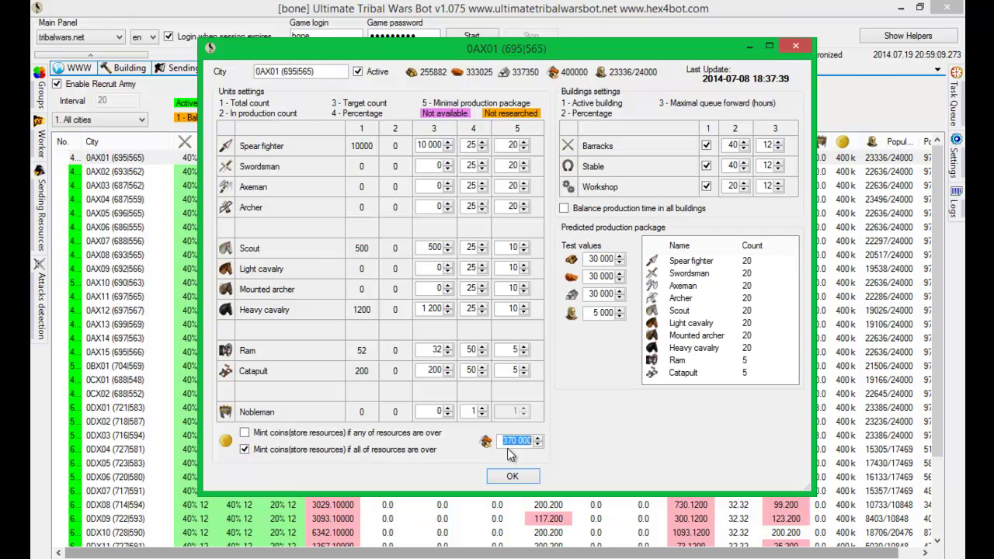
pyautogui.click(374, 435)
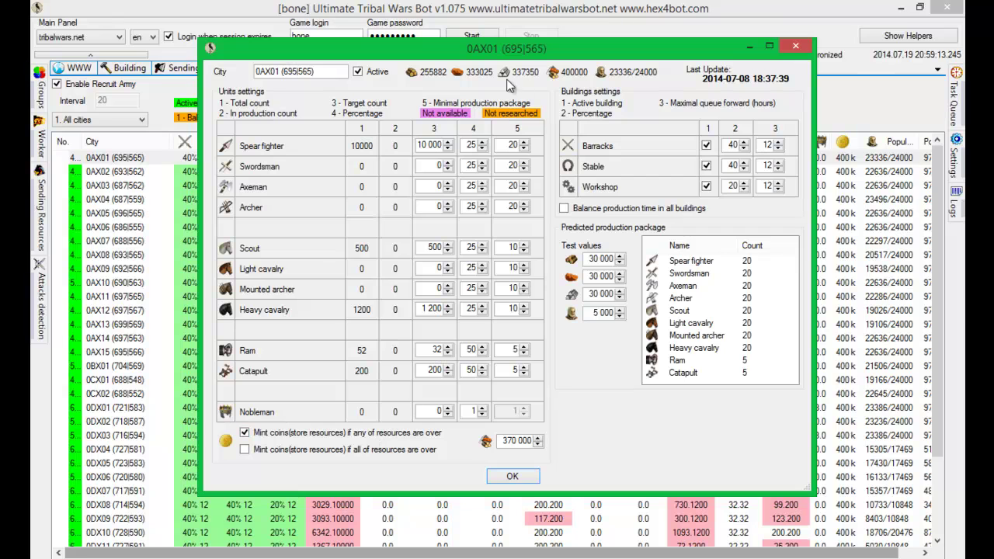
pyautogui.press('BackSpace')
pyautogui.write('3')
pyautogui.click(355, 450)
pyautogui.press('BackSpace')
pyautogui.press('BackSpace')
# - Mint coins when any resource exceeds 370 000, and confirm the settings
pyautogui.moveTo(512, 440); pyautogui.dragTo(524, 440)
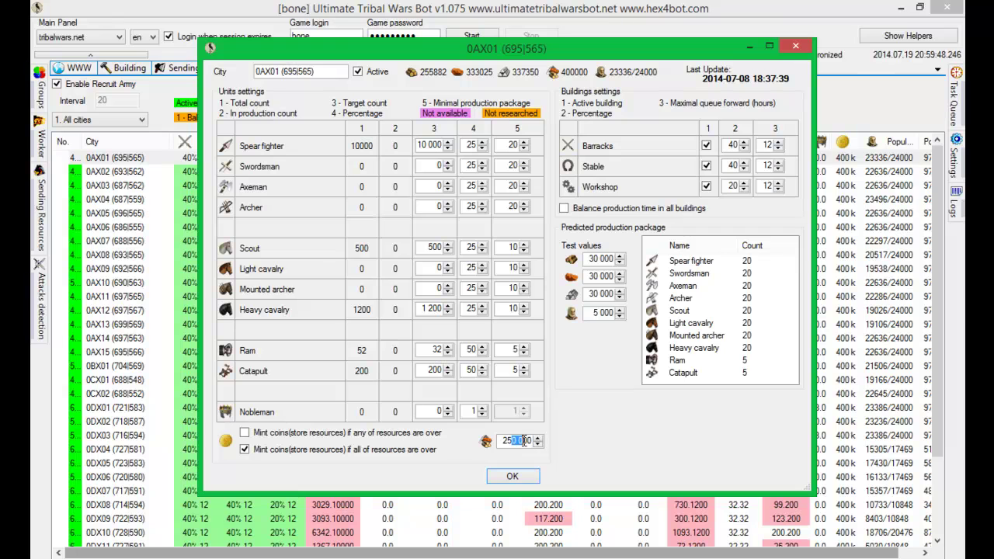
pyautogui.click(329, 434)
pyautogui.doubleClick(512, 441)
pyautogui.write('37')
pyautogui.click(490, 476)
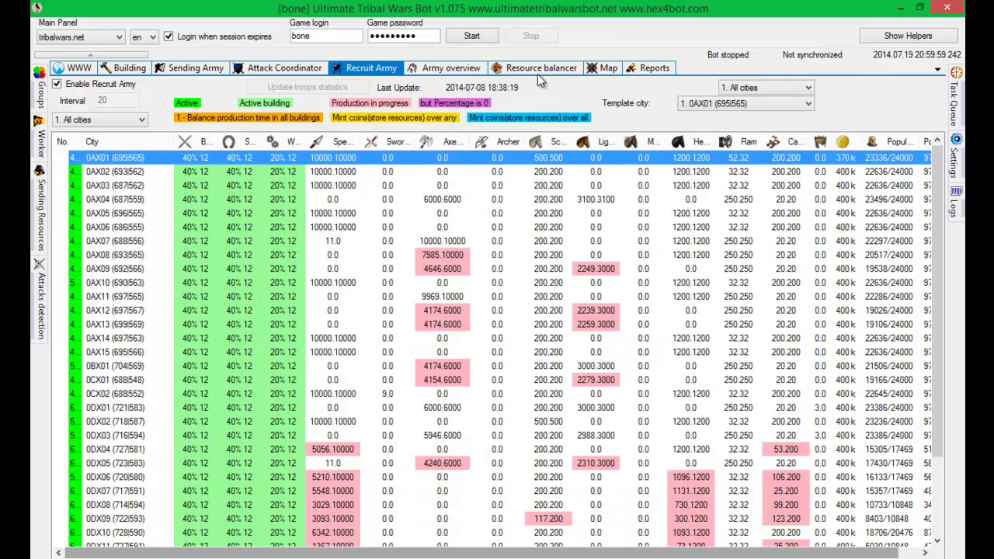
# - Switch to the resource balancer and back, then reopen and close 0AX01's settings
pyautogui.click(537, 70)
pyautogui.click(382, 70)
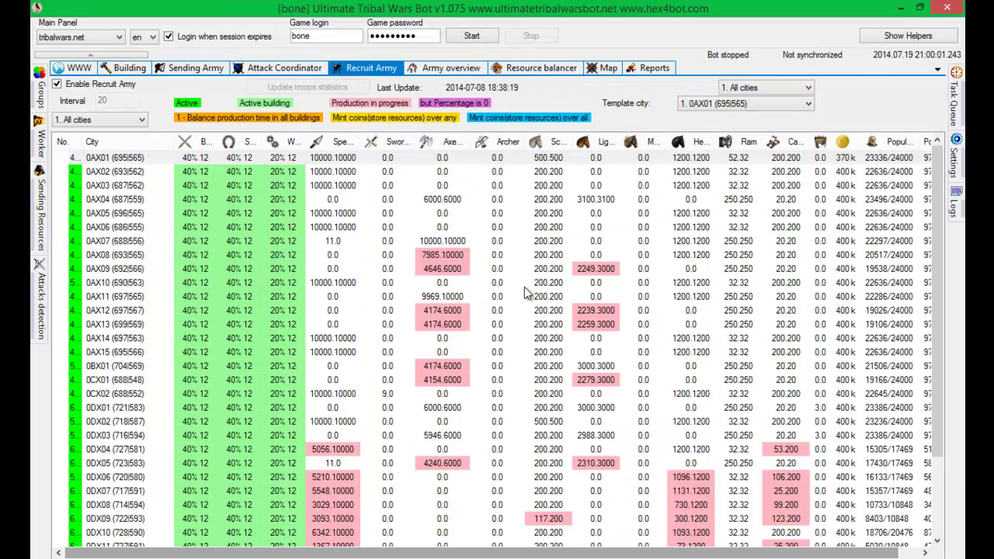
pyautogui.click(757, 172)
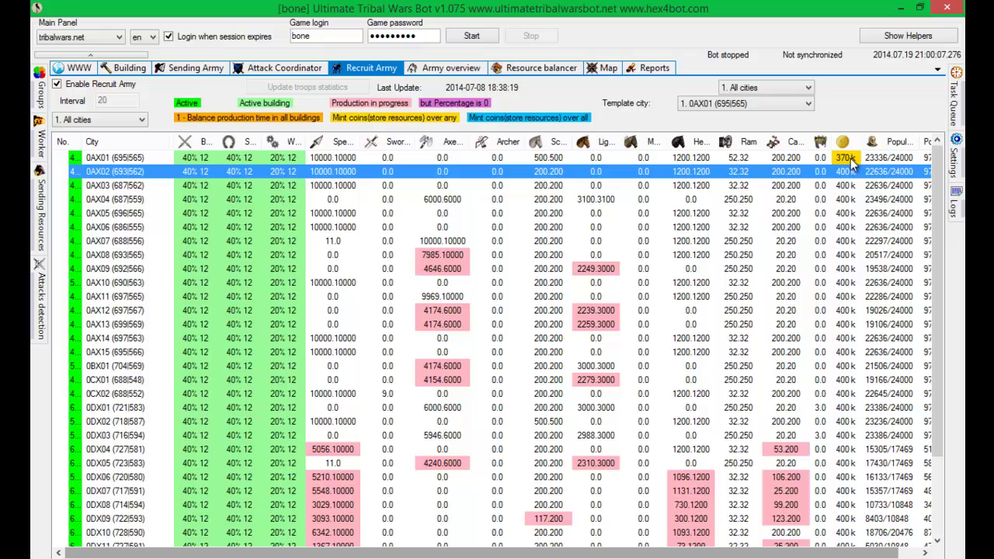
pyautogui.doubleClick(850, 158)
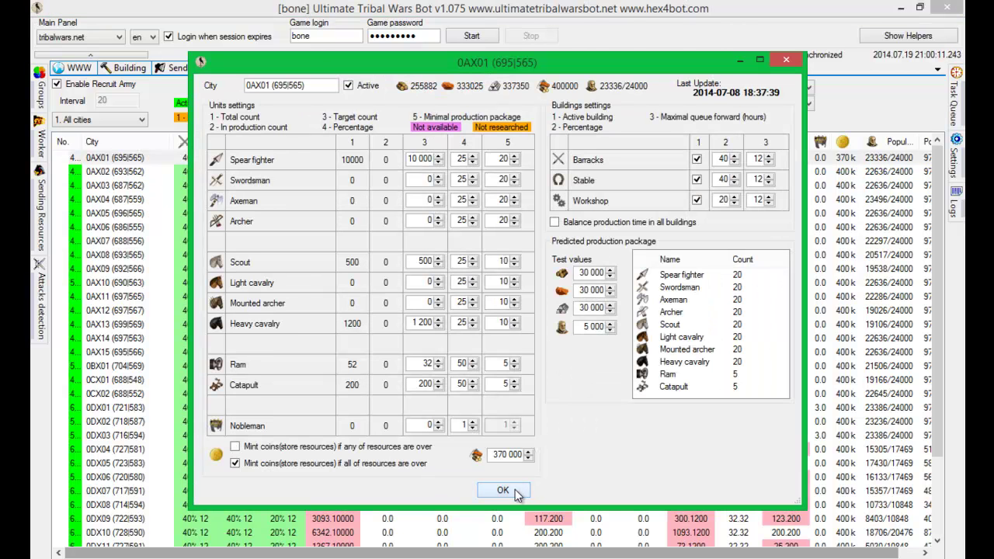
pyautogui.click(503, 491)
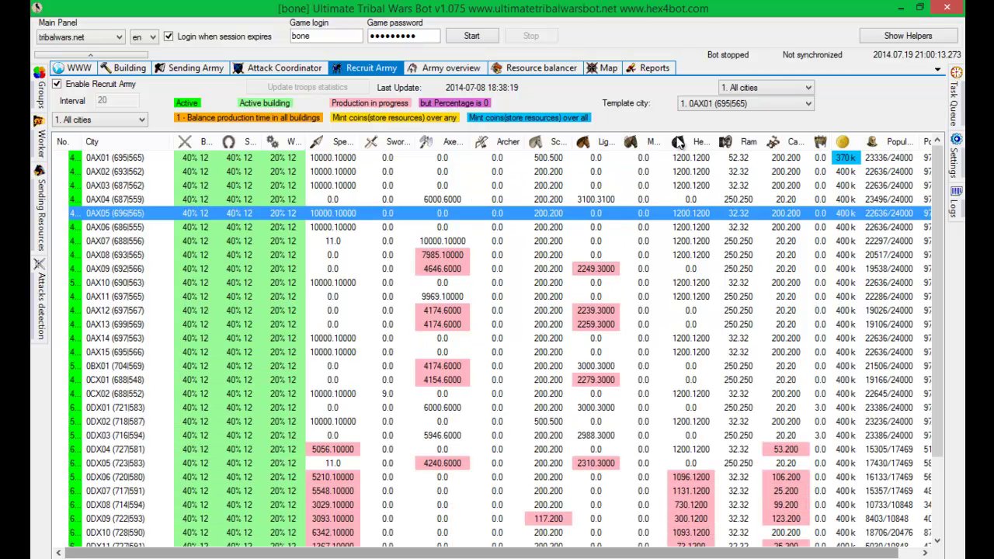
# - Reopen 0AX01's settings, enable minting when any resource is over the threshold, and confirm
pyautogui.doubleClick(845, 158)
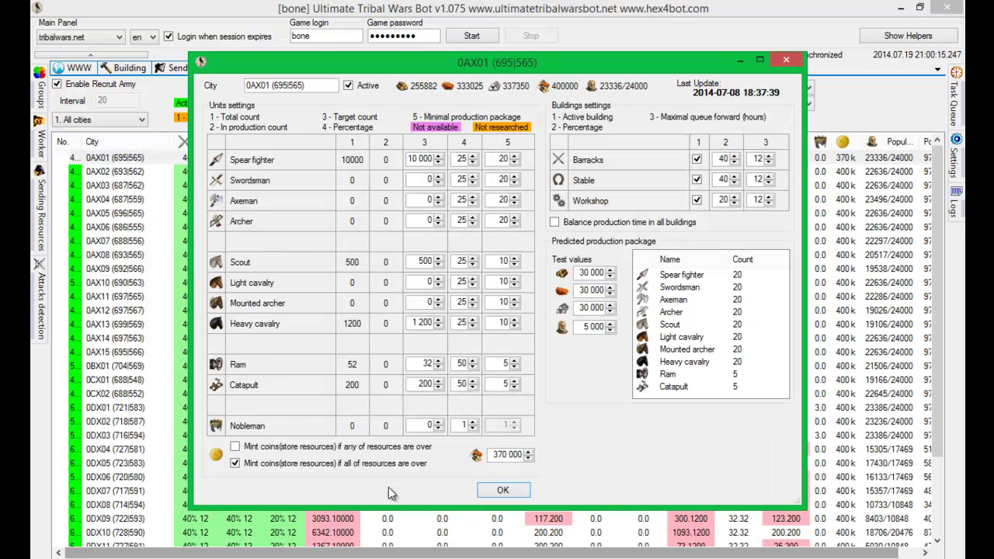
pyautogui.click(503, 490)
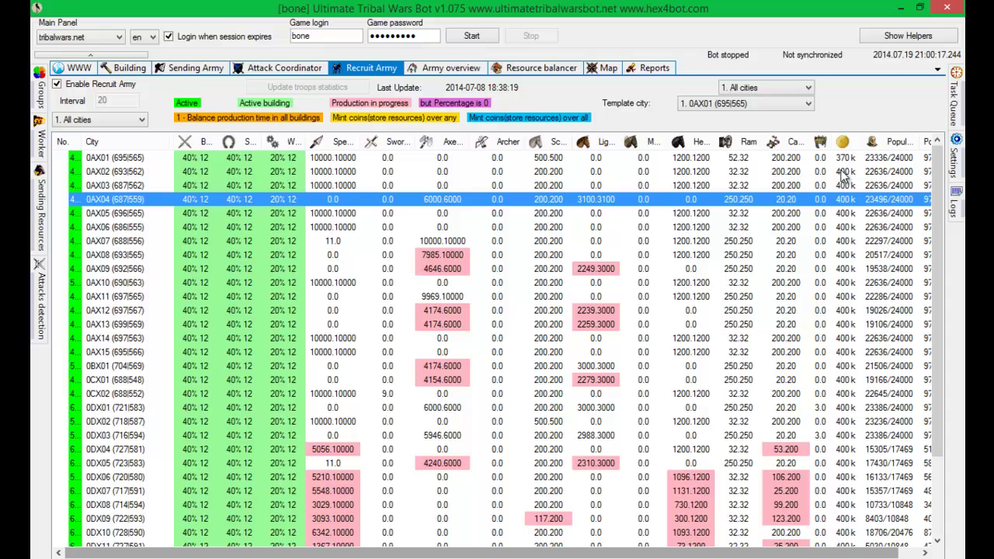
pyautogui.doubleClick(846, 159)
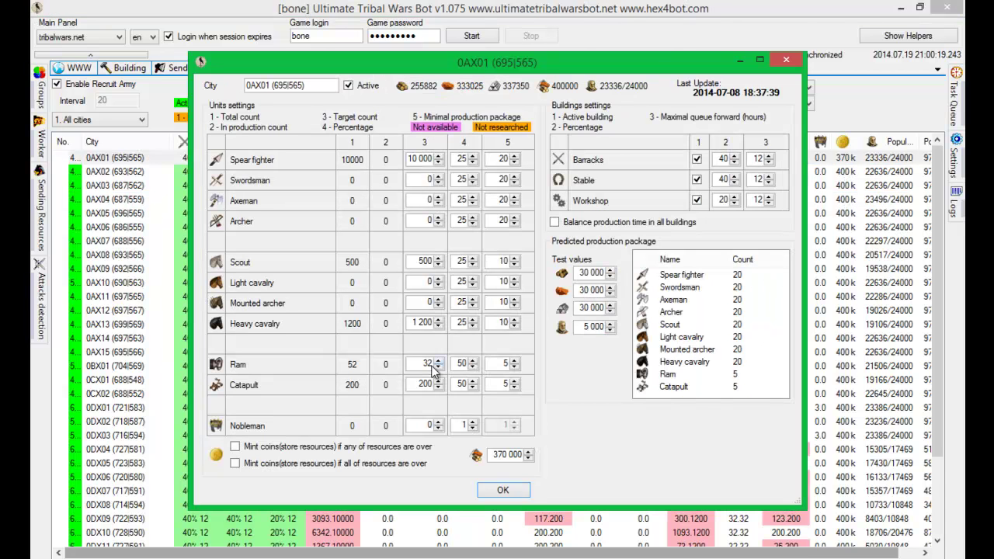
pyautogui.click(312, 442)
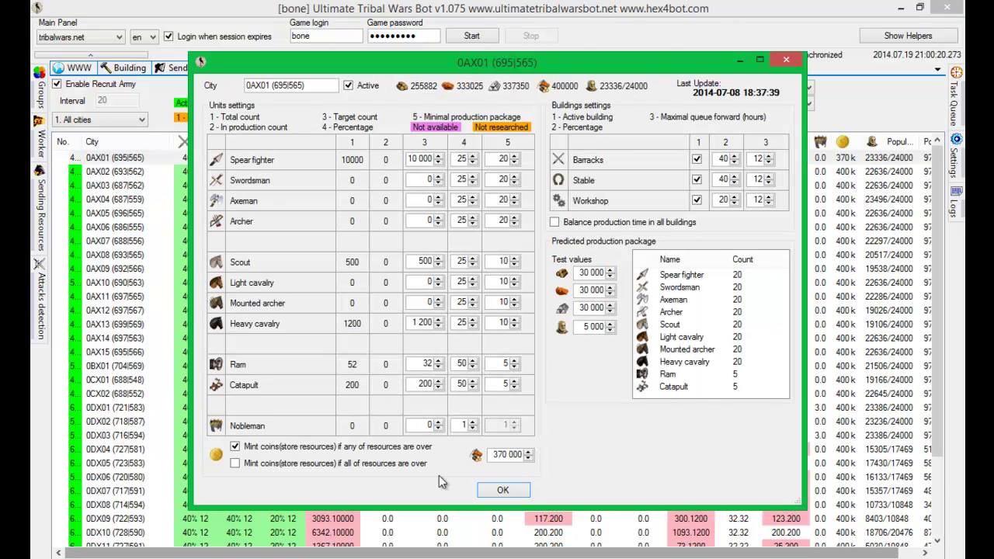
pyautogui.click(503, 490)
# - Select every city except template city 0AX01, keeping 0AX01 as template
pyautogui.click(847, 161)
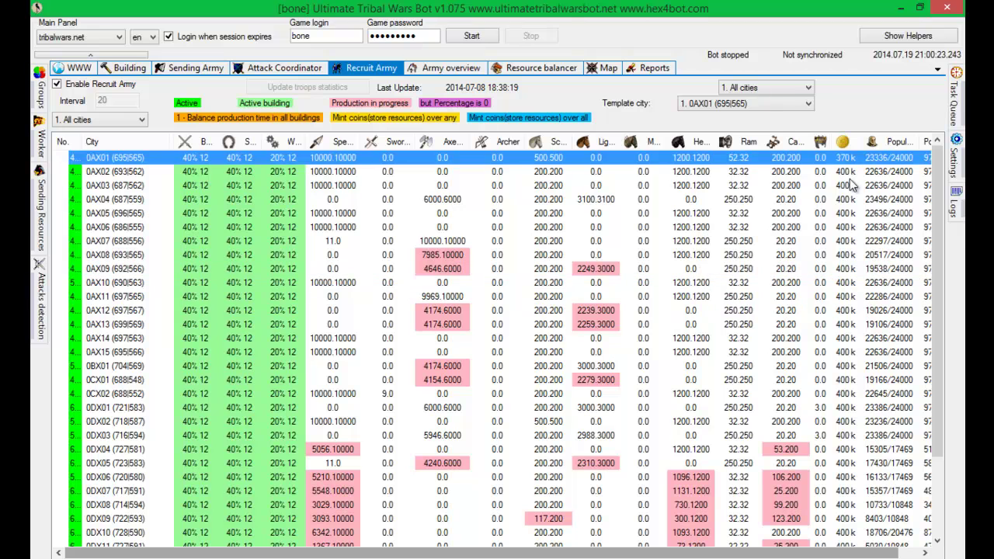
pyautogui.click(829, 187)
pyautogui.hotkey('ctrl', 'a')
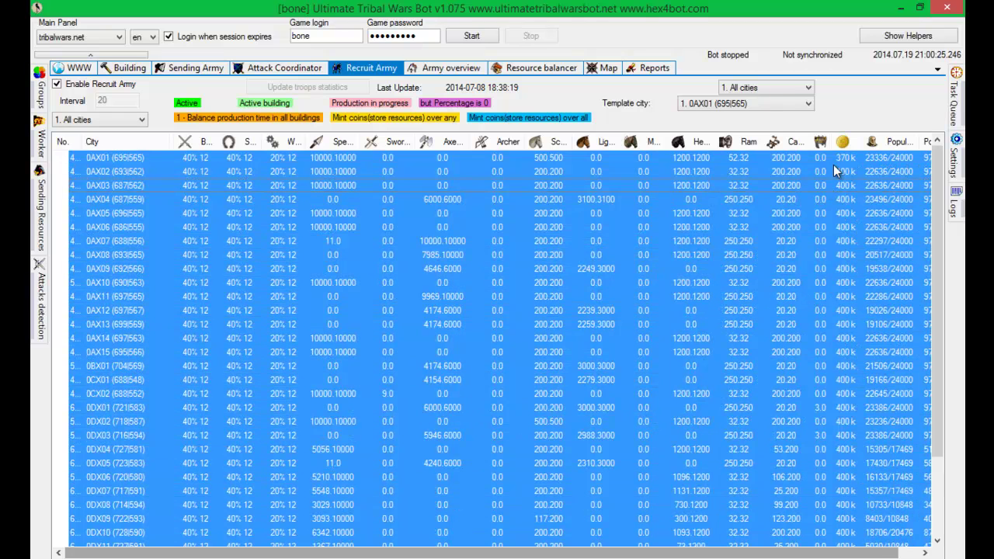
pyautogui.keyDown('ctrl'); pyautogui.click(839, 159); pyautogui.keyUp('ctrl')
pyautogui.click(744, 110)
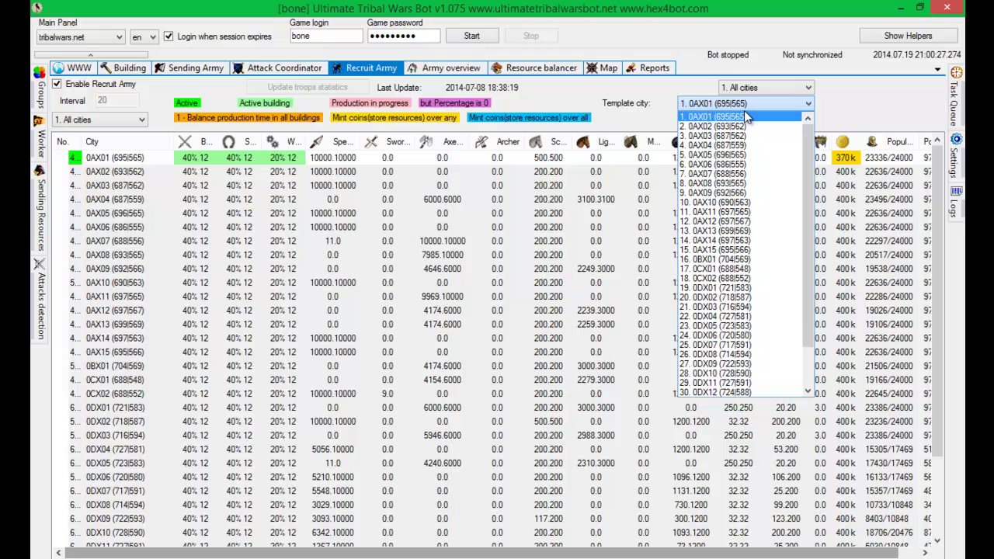
pyautogui.click(743, 113)
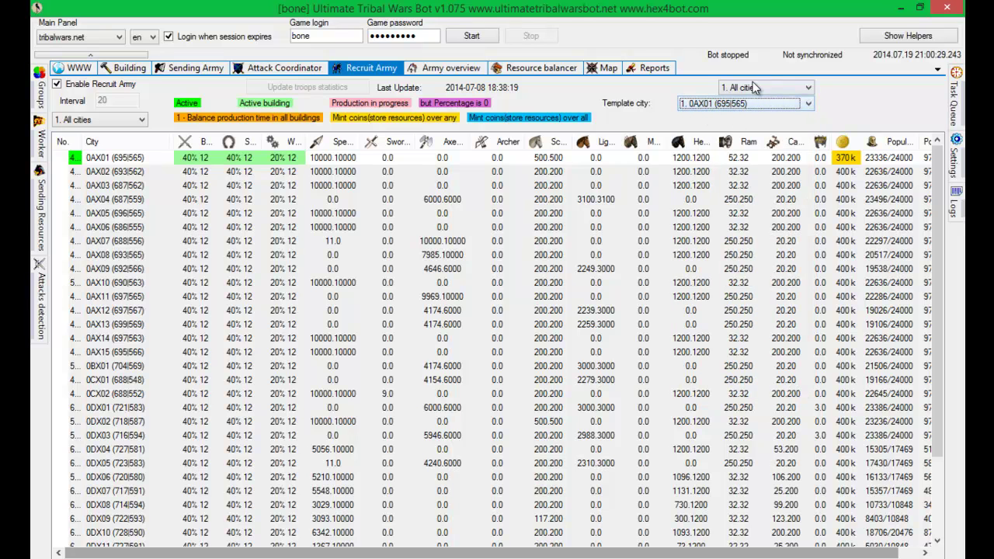
# - Copy only the Mint coins setting from template 0AX01 to the selected cities
pyautogui.rightClick(742, 201)
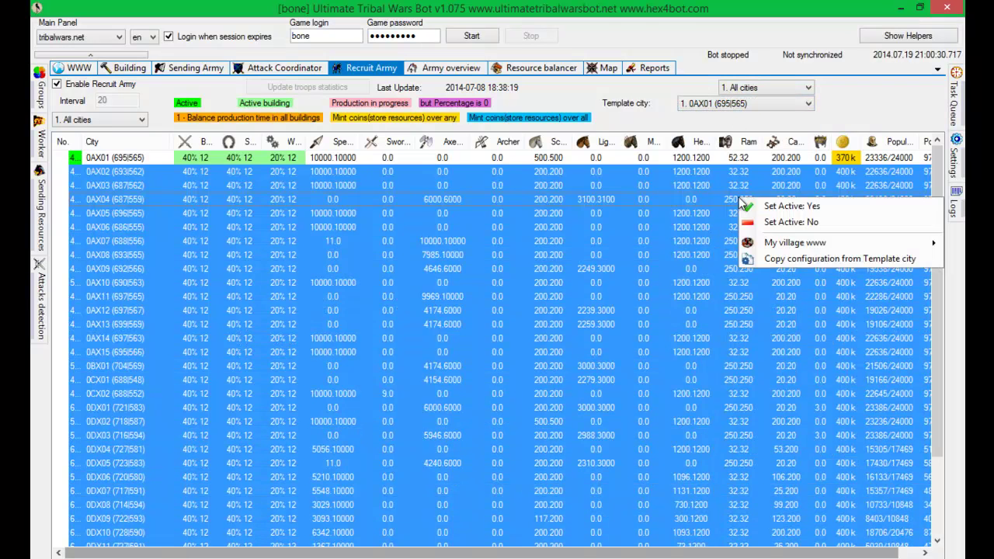
pyautogui.click(774, 261)
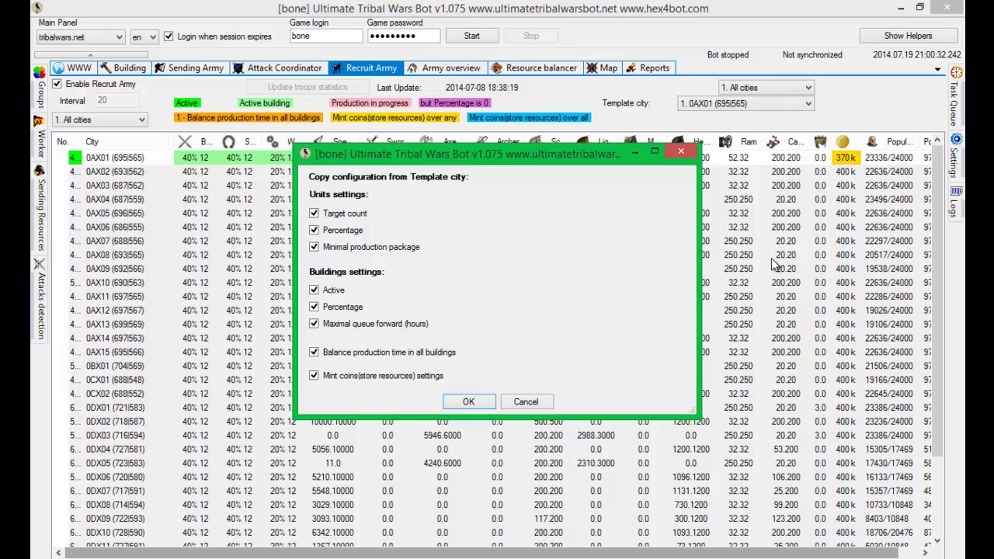
pyautogui.click(342, 219)
pyautogui.click(329, 228)
pyautogui.click(359, 253)
pyautogui.click(334, 292)
pyautogui.click(338, 308)
pyautogui.click(335, 323)
pyautogui.click(350, 349)
pyautogui.click(468, 403)
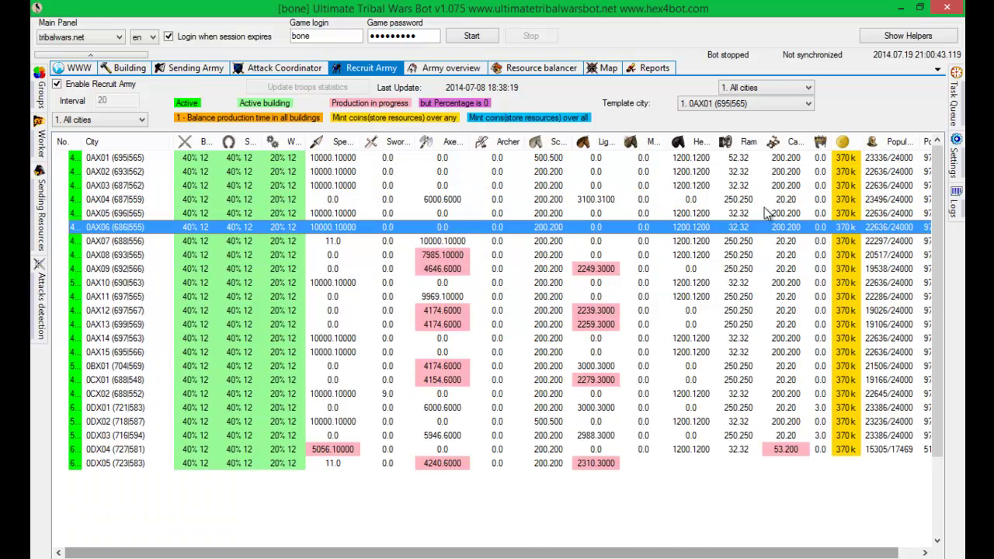
# - Scroll the table to check the 370 k values and select city 0AX03
pyautogui.scroll(-3, 831, 181)
pyautogui.scroll(3, 867, 326)
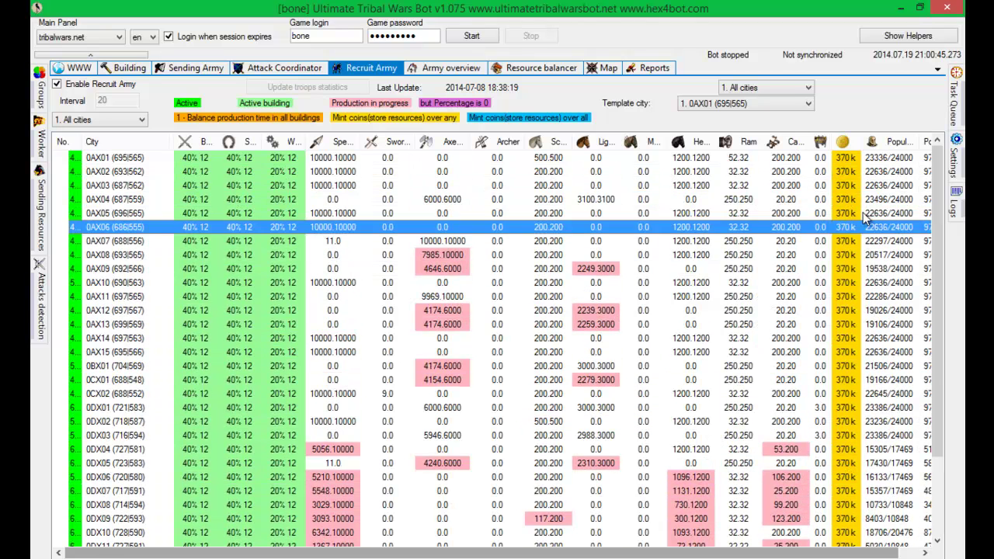
pyautogui.click(848, 188)
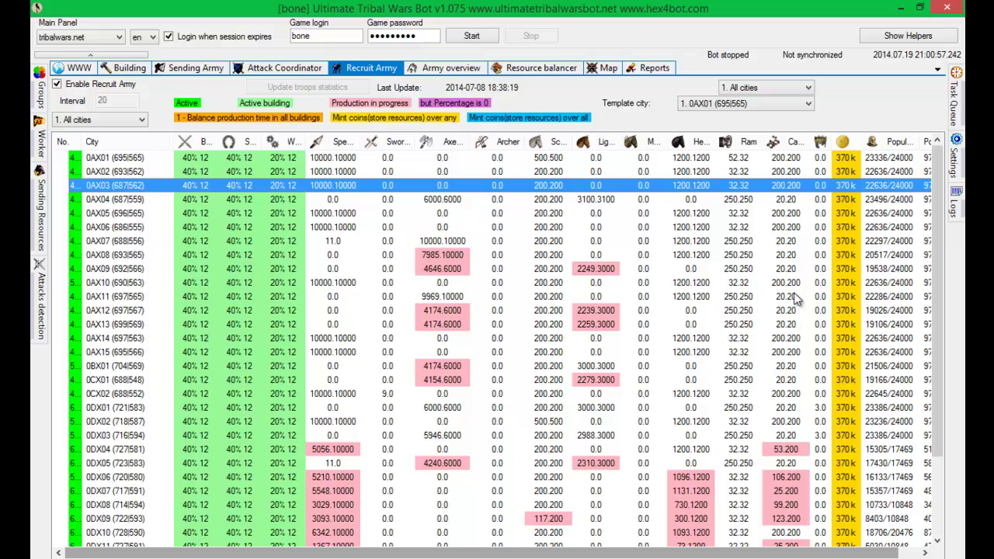
pyautogui.click(43, 140)
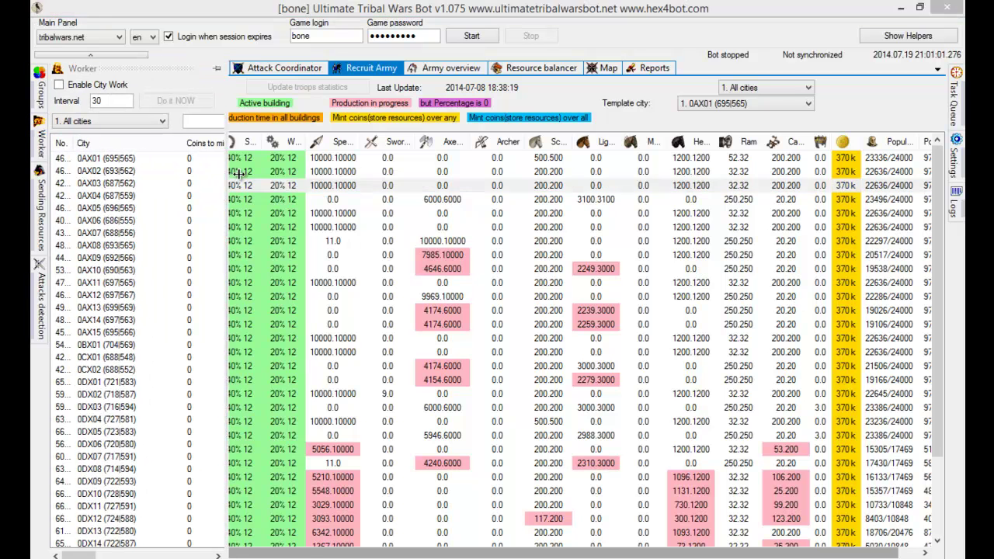
pyautogui.click(239, 172)
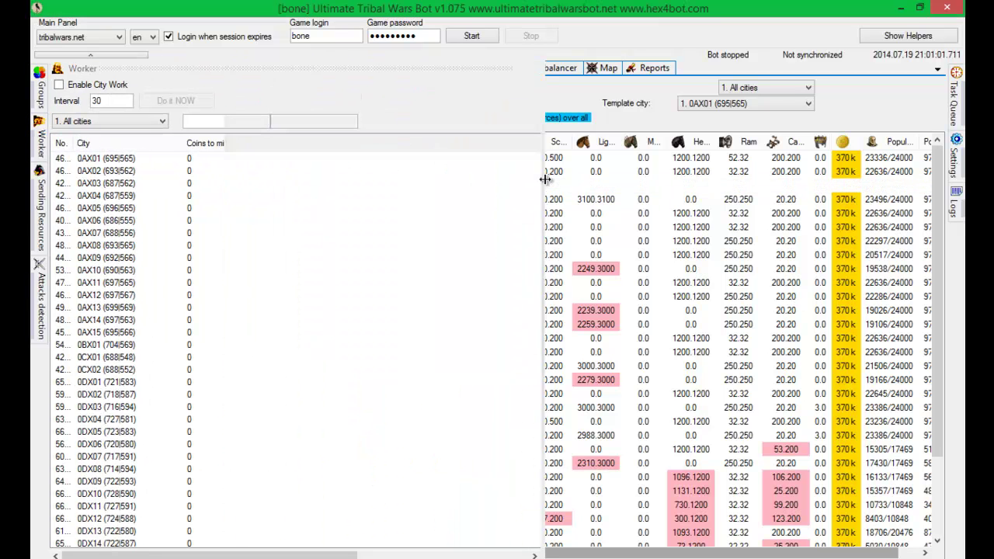
pyautogui.click(87, 86)
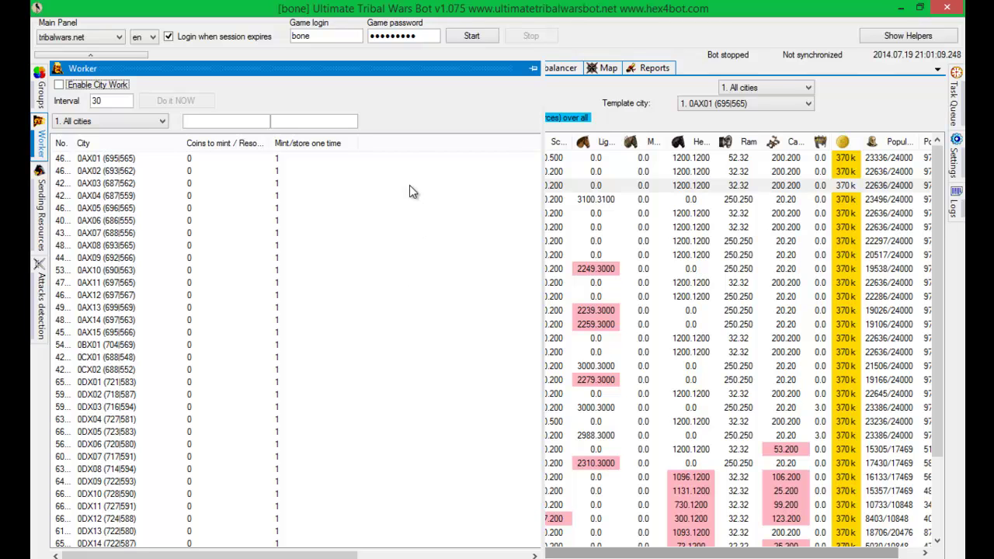
pyautogui.click(702, 226)
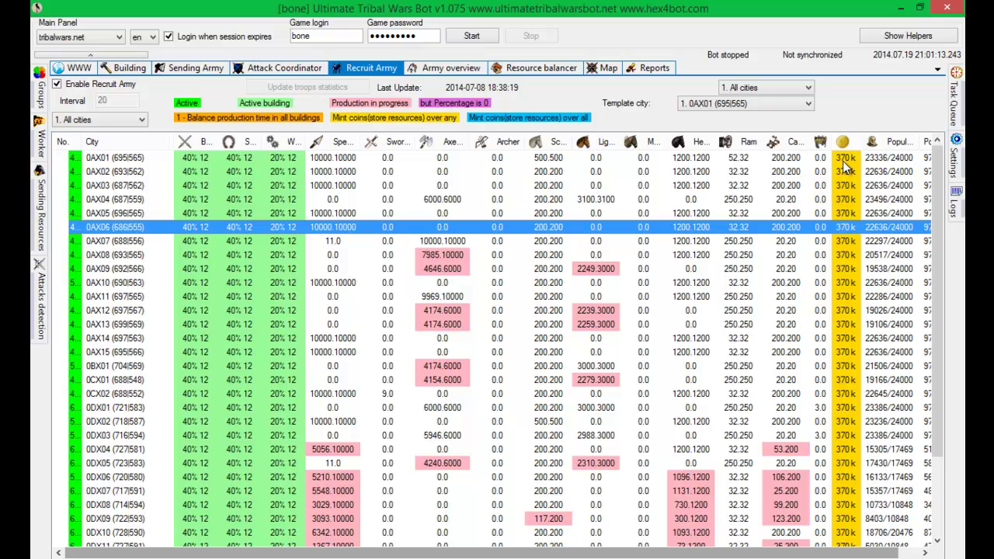
# - Open the Groups side panel and widen it
pyautogui.moveTo(41, 101)
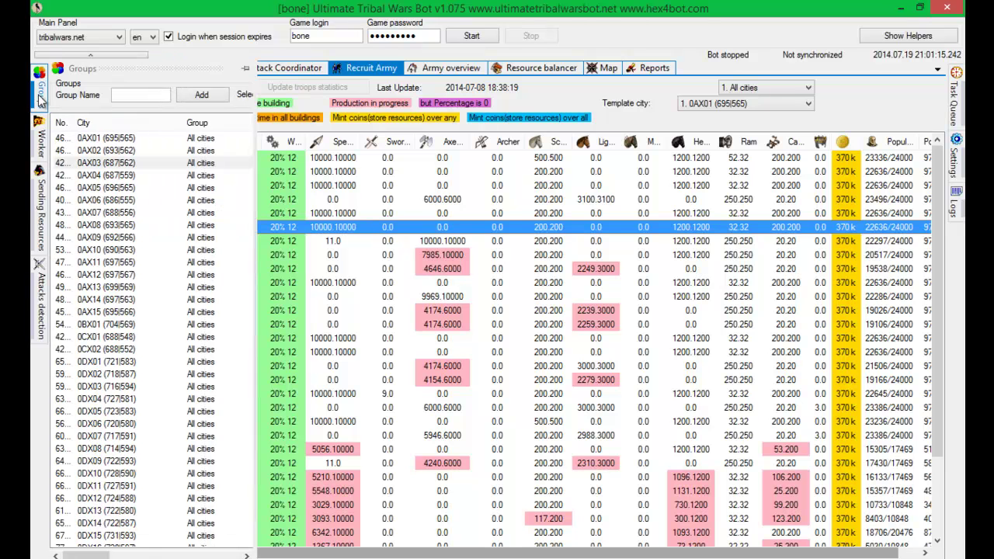
pyautogui.moveTo(256, 208); pyautogui.dragTo(556, 226)
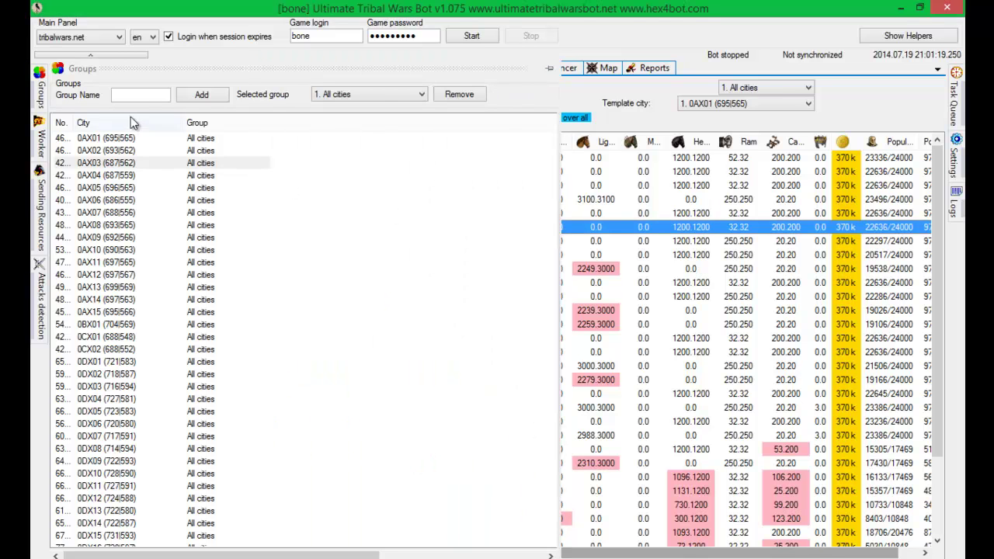
pyautogui.click(370, 95)
pyautogui.click(371, 95)
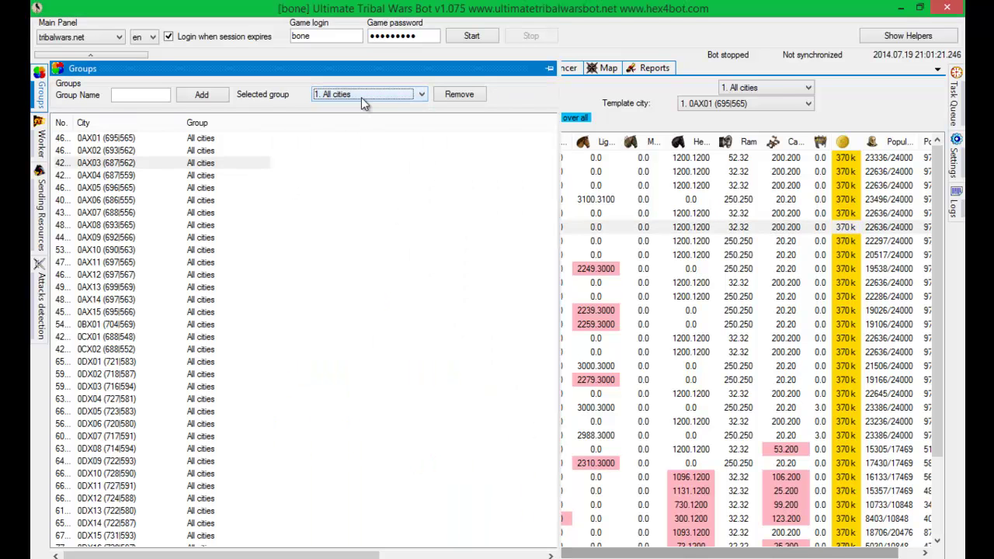
pyautogui.click(364, 94)
# - Create the groups Off, Deff and SemiOff
pyautogui.click(140, 98)
pyautogui.write('Off')
pyautogui.click(201, 94)
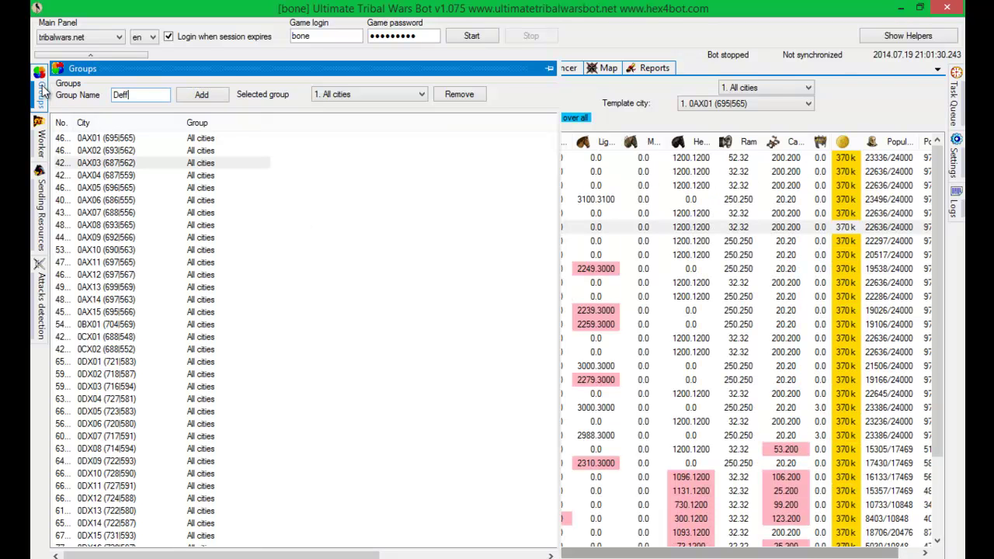
pyautogui.click(203, 95)
pyautogui.write('SemiOff')
pyautogui.click(201, 95)
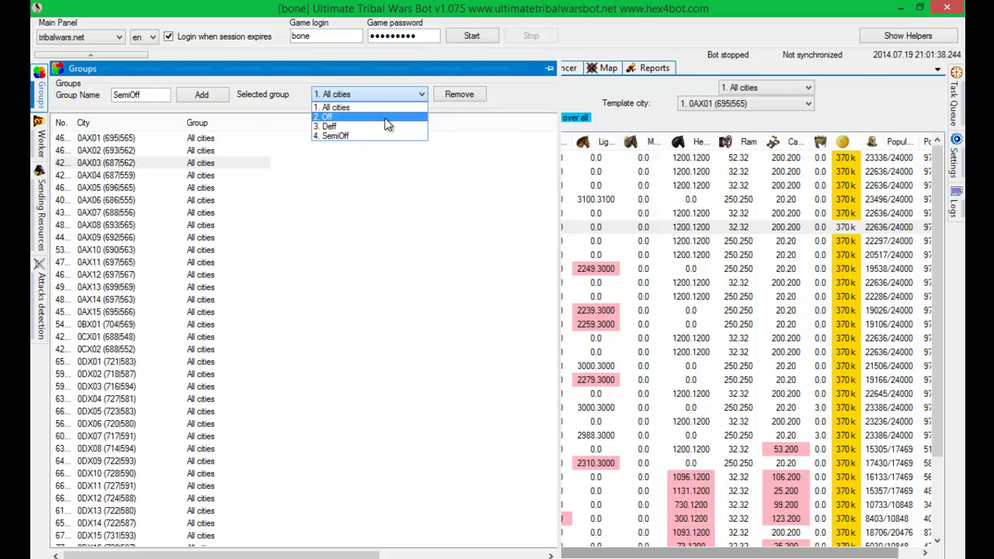
# - Assign cities 0AX02–0AX12 and 0AX14–0DX03 to the Off group
pyautogui.click(384, 117)
pyautogui.moveTo(108, 138); pyautogui.dragTo(109, 275)
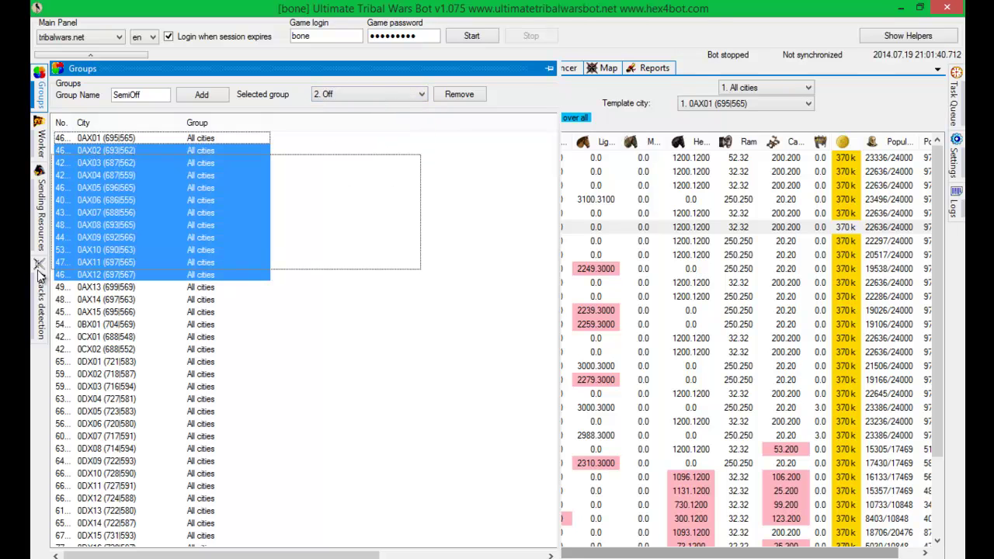
pyautogui.rightClick(188, 175)
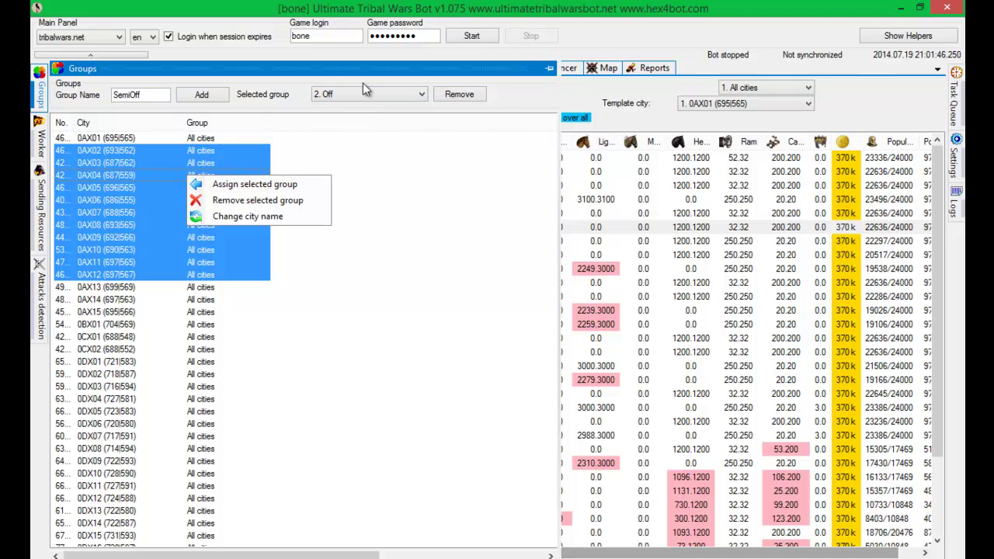
pyautogui.click(281, 184)
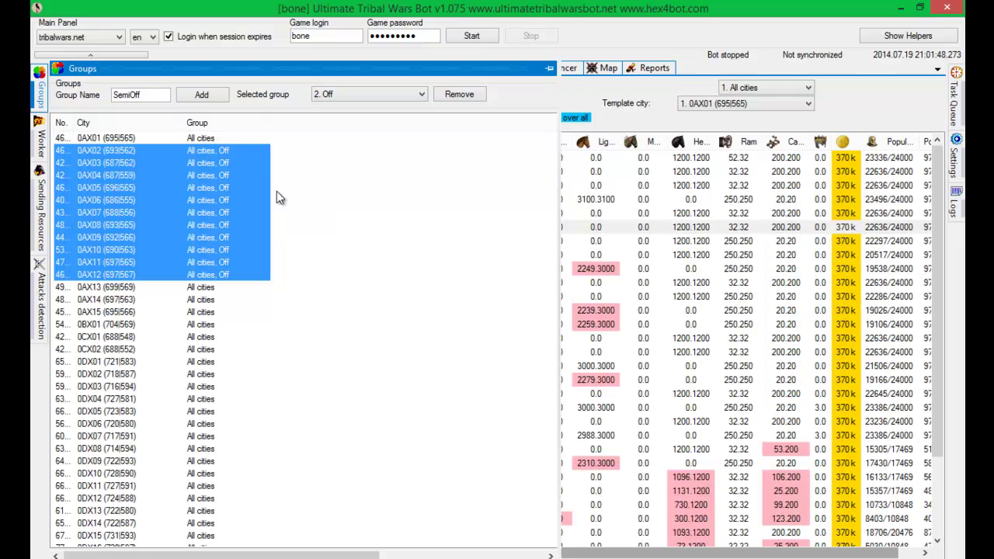
pyautogui.moveTo(270, 129); pyautogui.dragTo(306, 128)
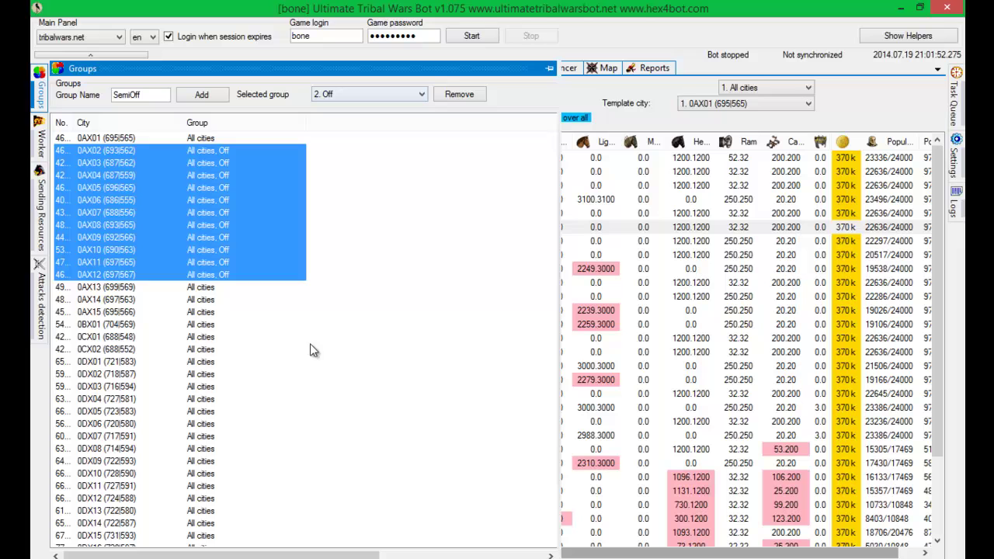
pyautogui.moveTo(310, 295); pyautogui.dragTo(176, 382)
pyautogui.rightClick(235, 350)
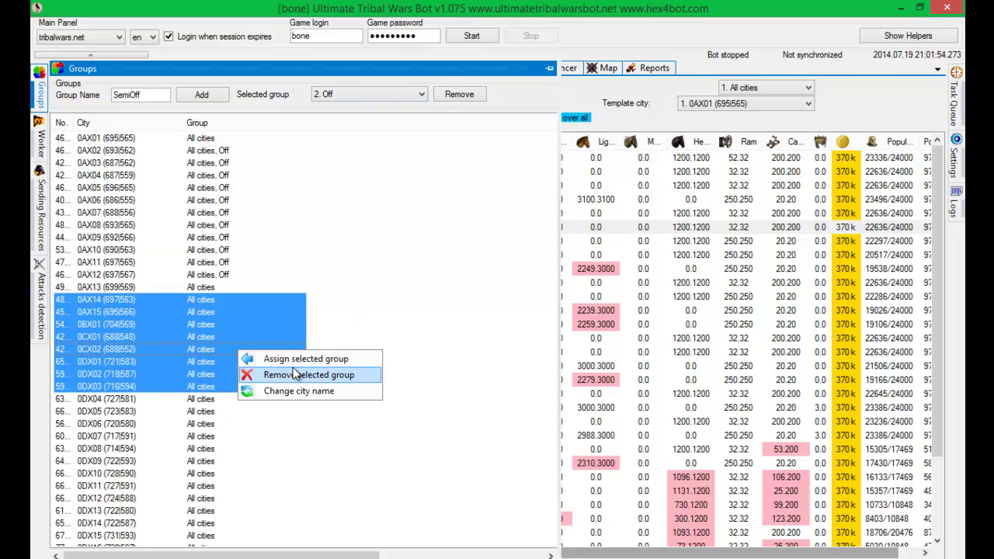
pyautogui.click(298, 359)
# - Remove cities 0AX03–0AX08 from the Off group
pyautogui.moveTo(381, 165); pyautogui.dragTo(176, 224)
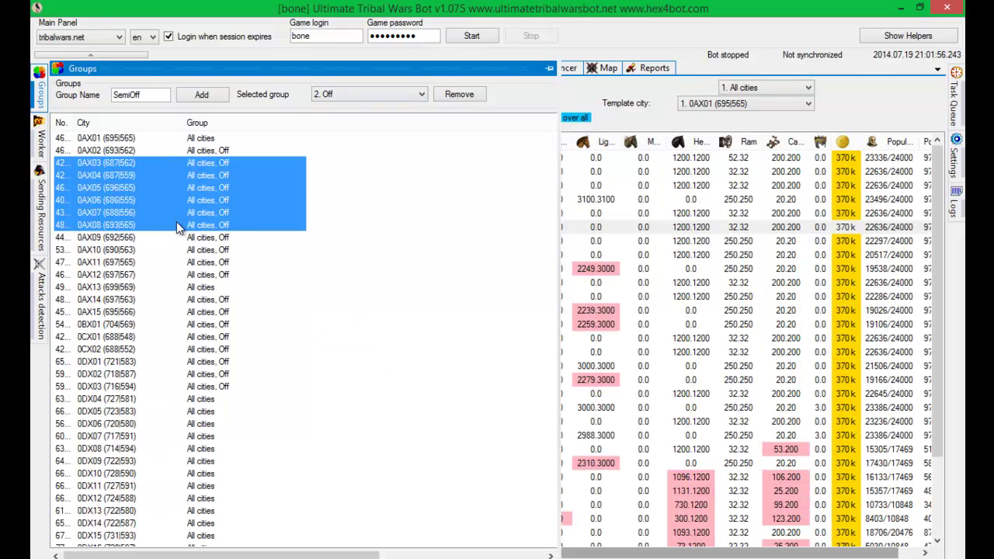
pyautogui.rightClick(189, 208)
pyautogui.click(260, 233)
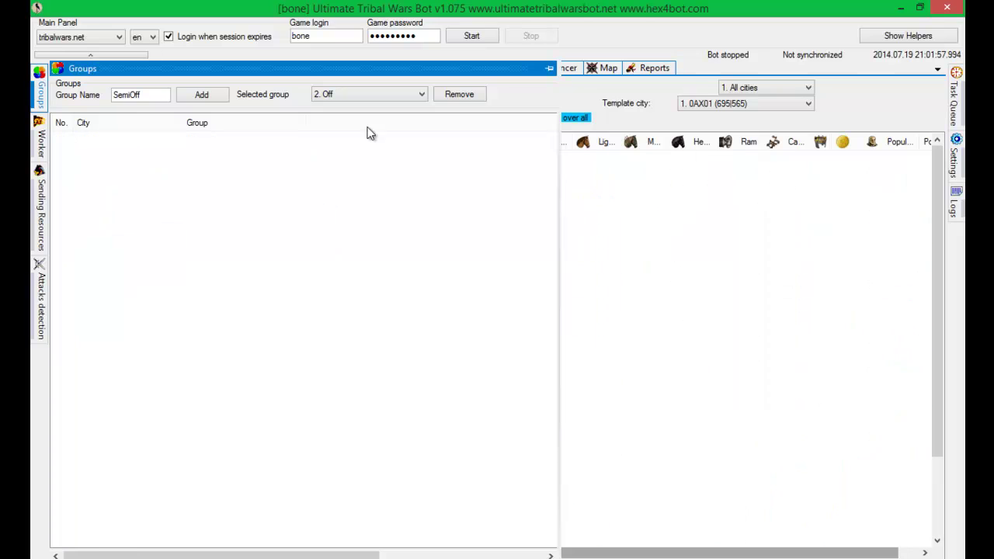
# - Assign cities 0AX02–0AX12 to the Deff group
pyautogui.click(382, 99)
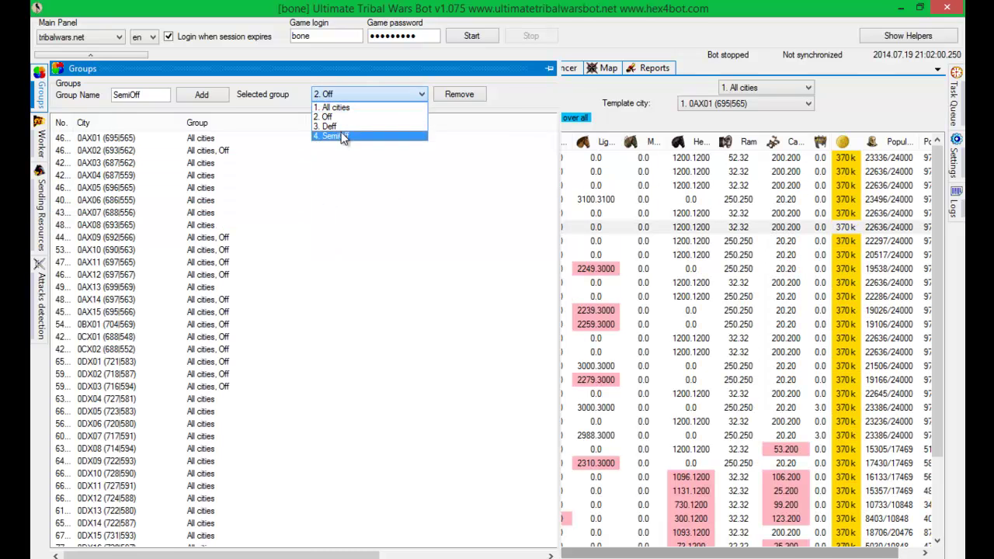
pyautogui.click(350, 127)
pyautogui.moveTo(358, 149); pyautogui.dragTo(190, 279)
pyautogui.rightClick(209, 257)
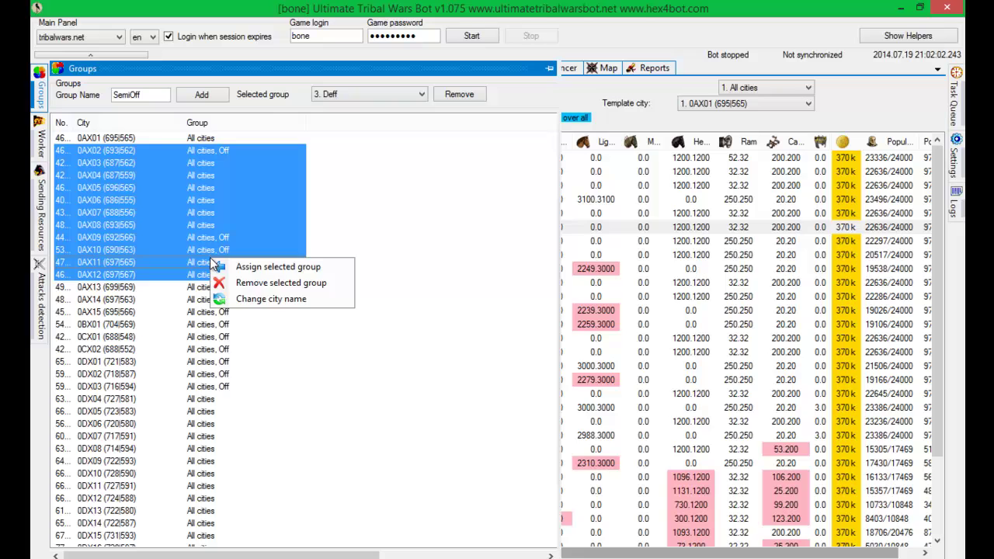
pyautogui.click(271, 266)
pyautogui.click(373, 257)
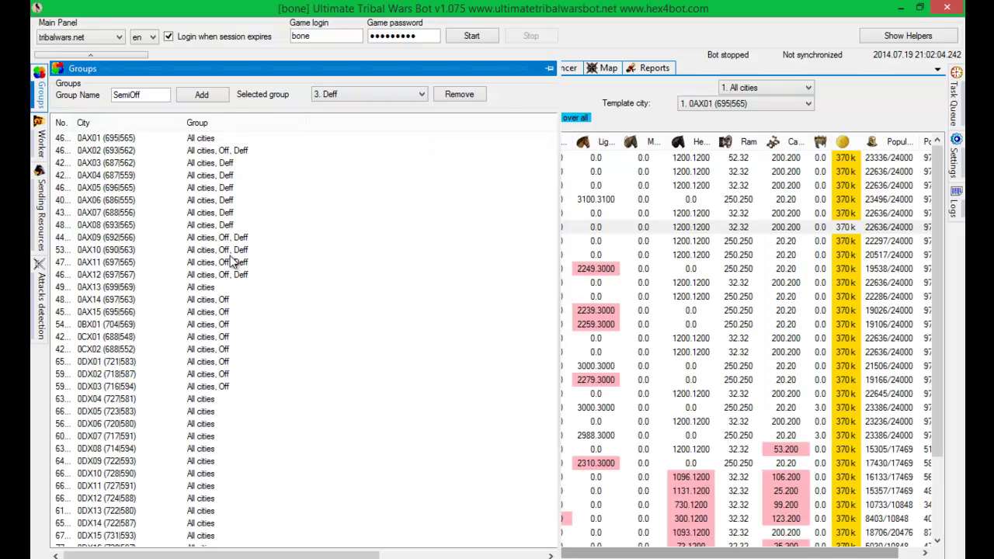
pyautogui.click(209, 247)
pyautogui.click(211, 237)
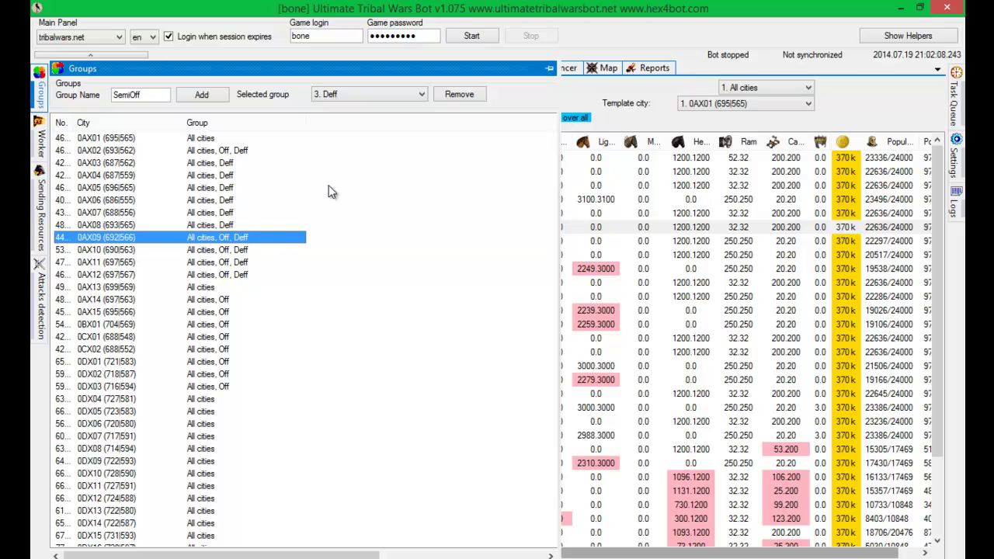
pyautogui.click(360, 169)
# - Assign cities 0AX10 through 0BX01 to the SemiOff group
pyautogui.click(421, 94)
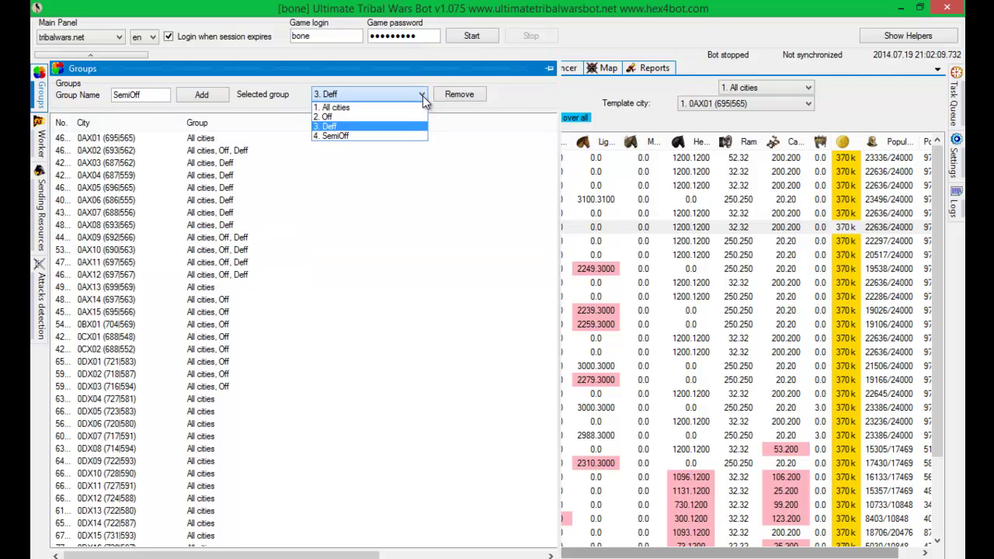
pyautogui.click(371, 138)
pyautogui.moveTo(388, 299); pyautogui.dragTo(231, 402)
pyautogui.moveTo(360, 248); pyautogui.dragTo(163, 330)
pyautogui.rightClick(183, 304)
pyautogui.click(233, 313)
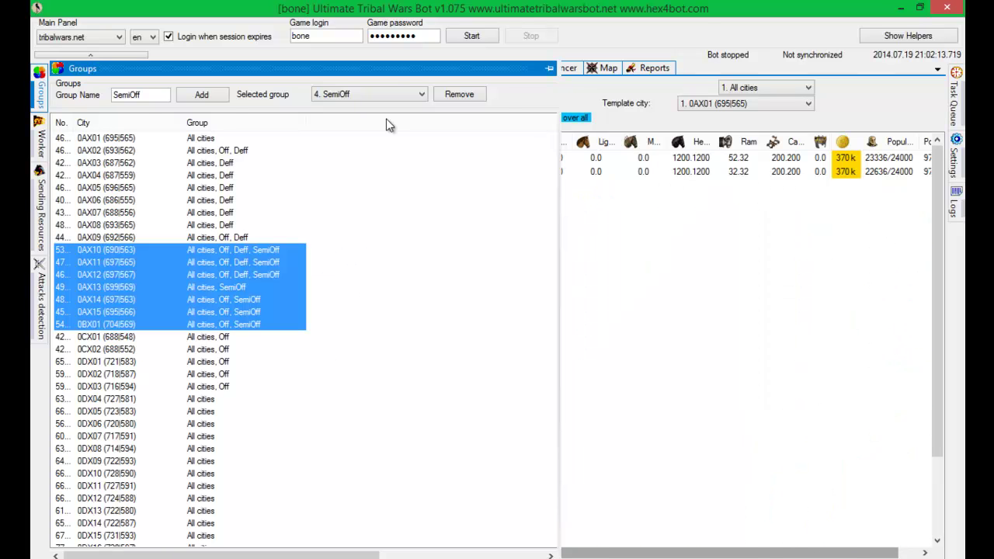
pyautogui.rightClick(243, 304)
pyautogui.click(315, 321)
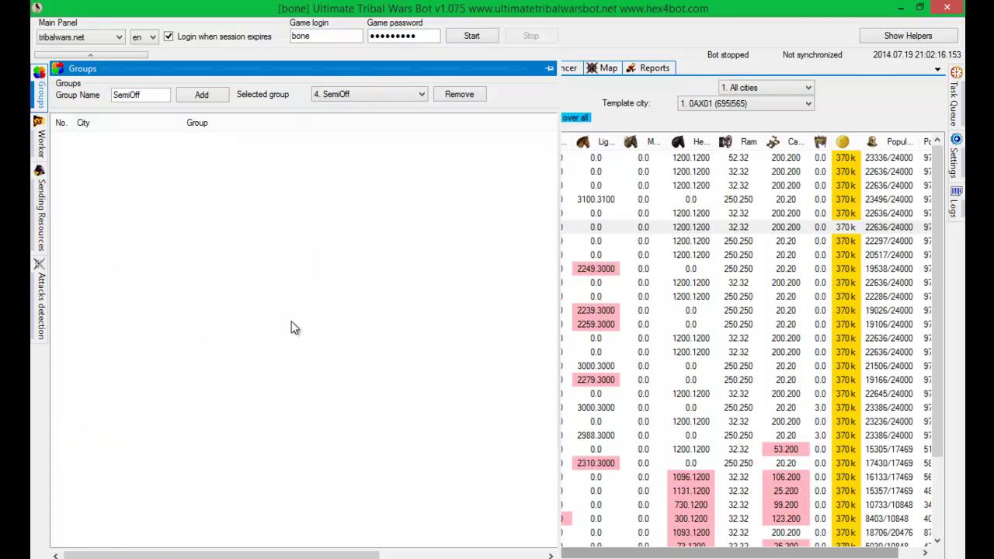
pyautogui.rightClick(239, 280)
pyautogui.click(277, 287)
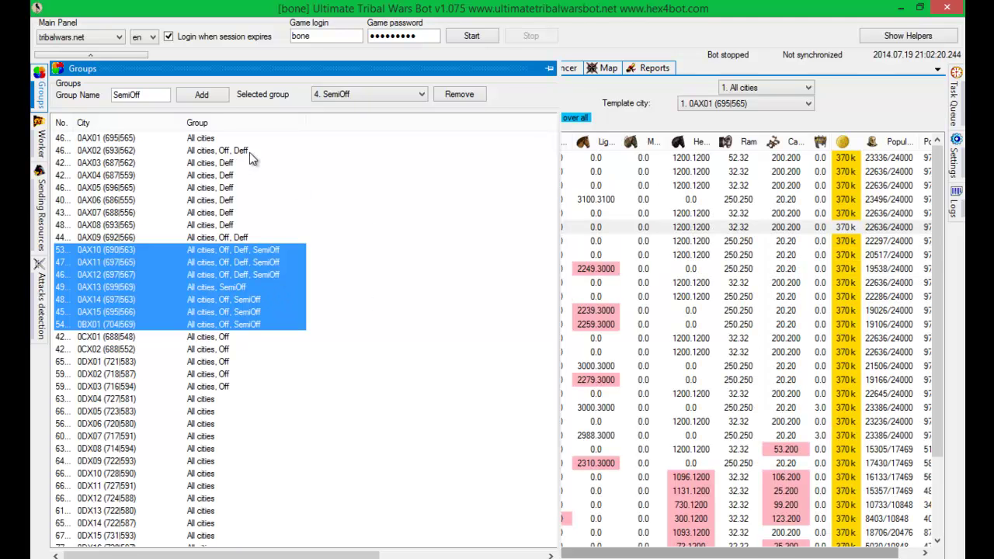
# - Return to Recruit Army and set the template city group back to All cities
pyautogui.click(722, 186)
pyautogui.click(765, 87)
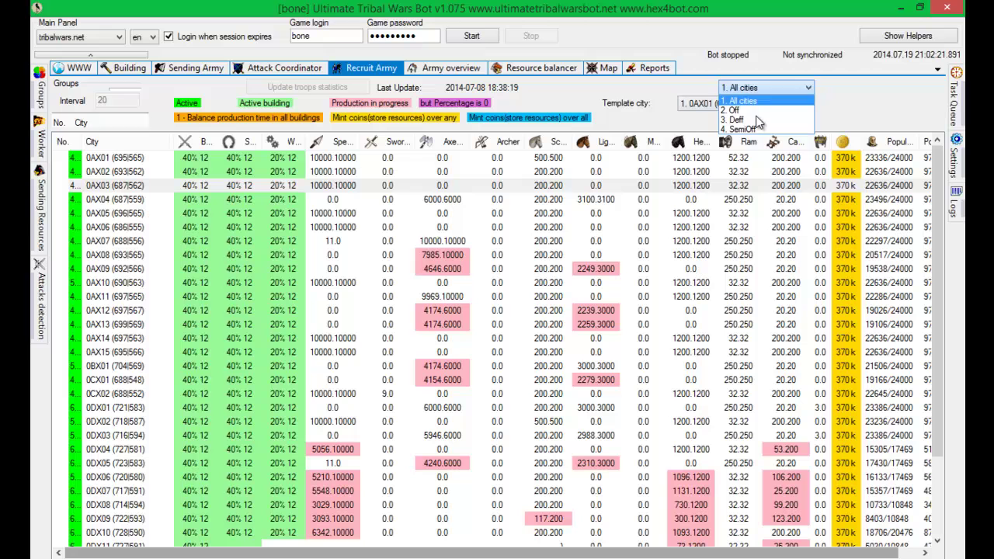
pyautogui.click(745, 110)
pyautogui.doubleClick(752, 101)
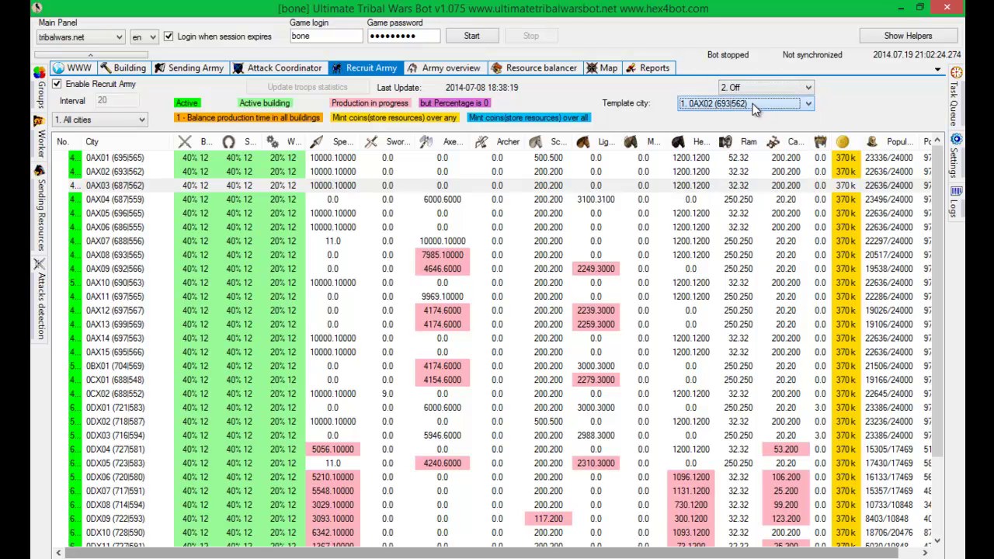
pyautogui.click(750, 88)
pyautogui.click(750, 88)
pyautogui.click(750, 88)
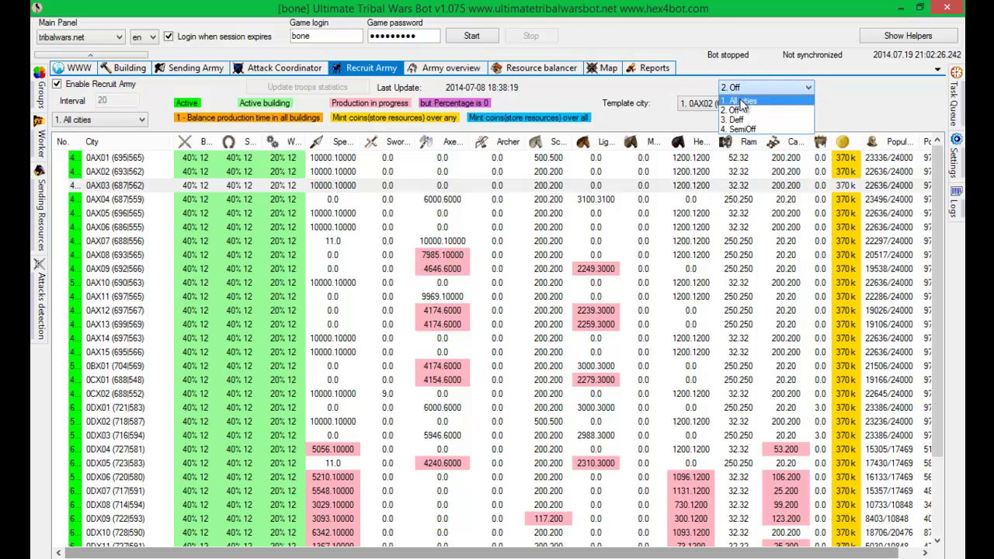
pyautogui.click(746, 97)
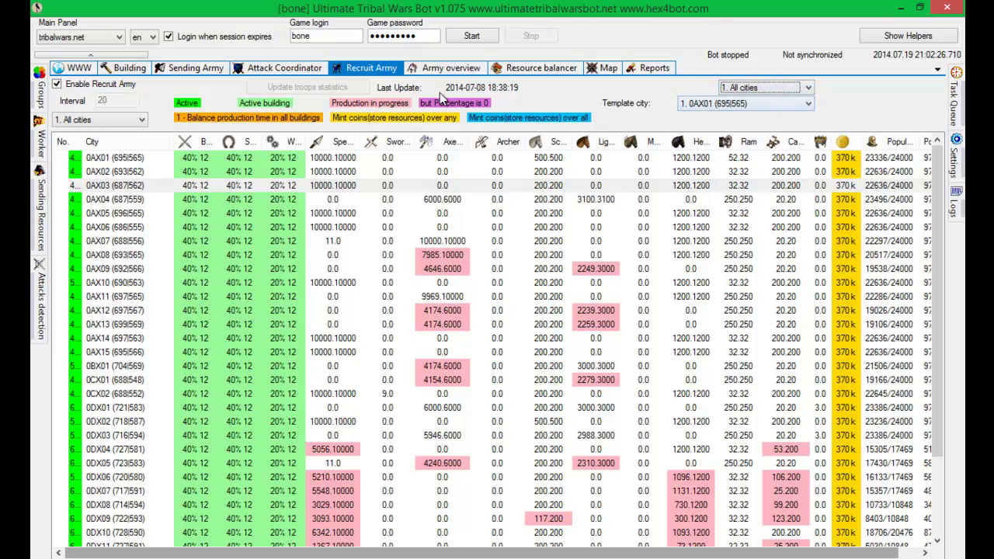
# - Filter the table by Off, Deff and SemiOff, then back to 1. All cities
pyautogui.click(109, 122)
pyautogui.click(105, 149)
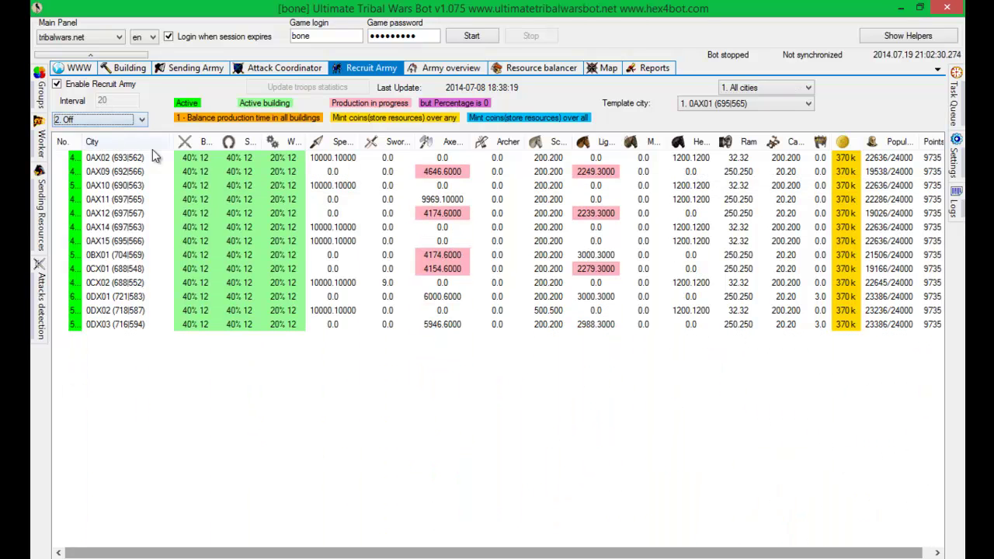
pyautogui.click(111, 119)
pyautogui.click(101, 160)
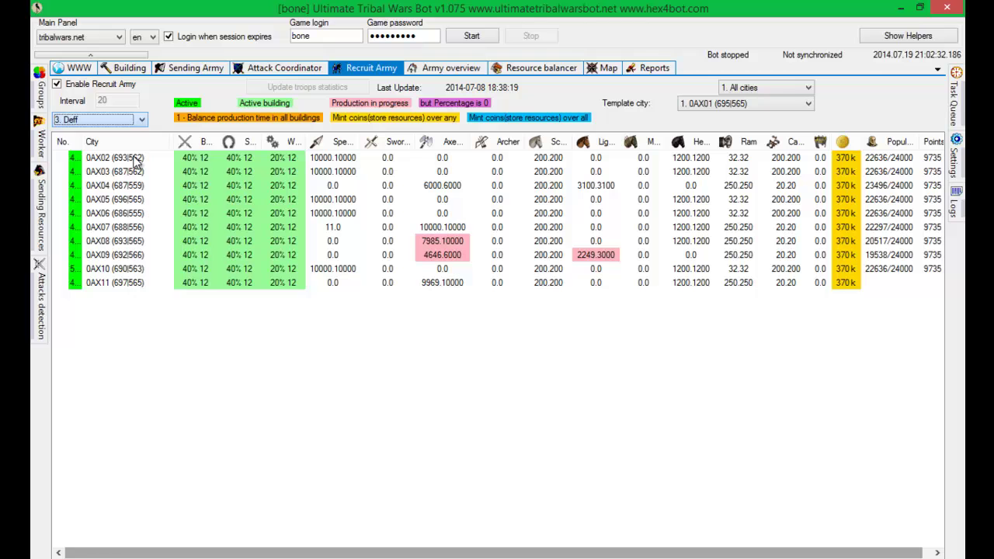
pyautogui.click(134, 122)
pyautogui.click(101, 170)
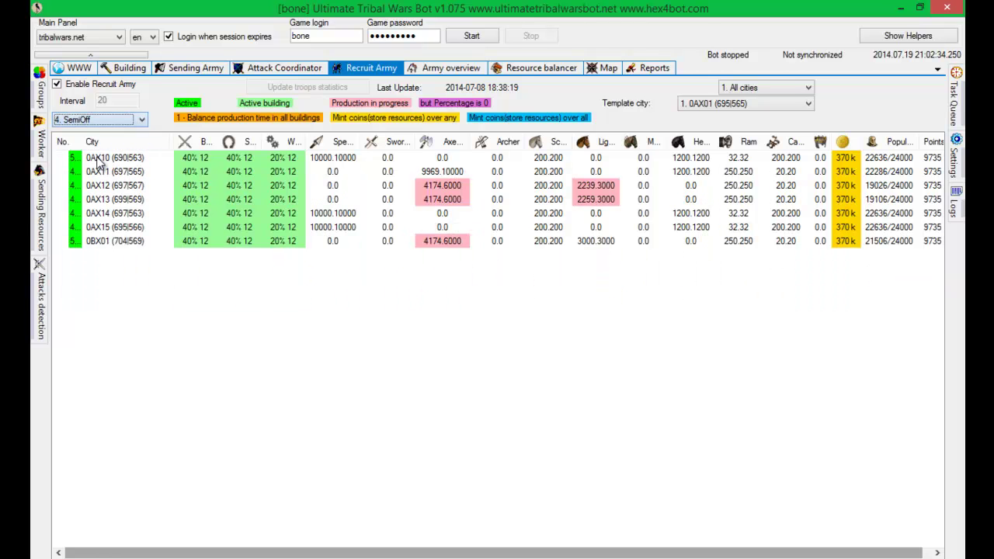
pyautogui.click(124, 121)
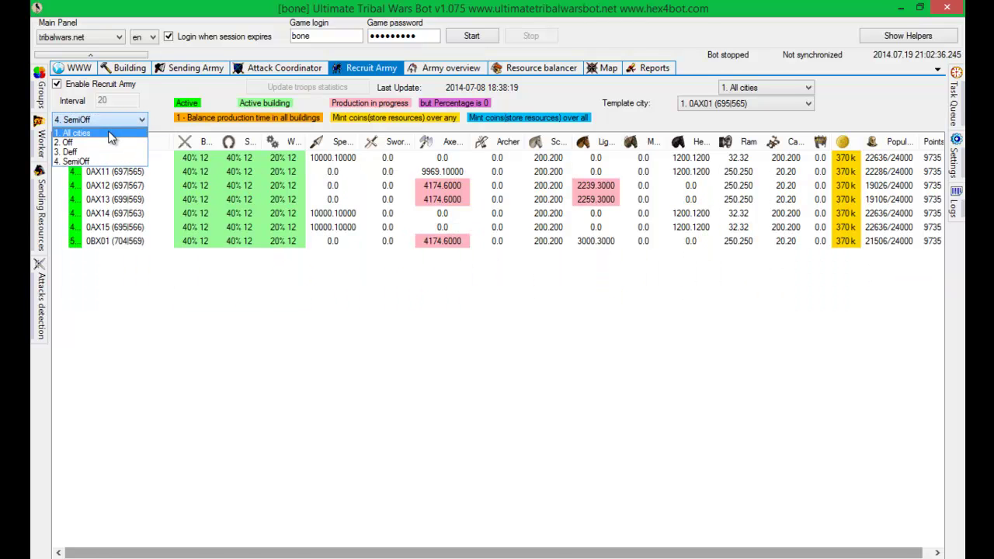
pyautogui.click(70, 133)
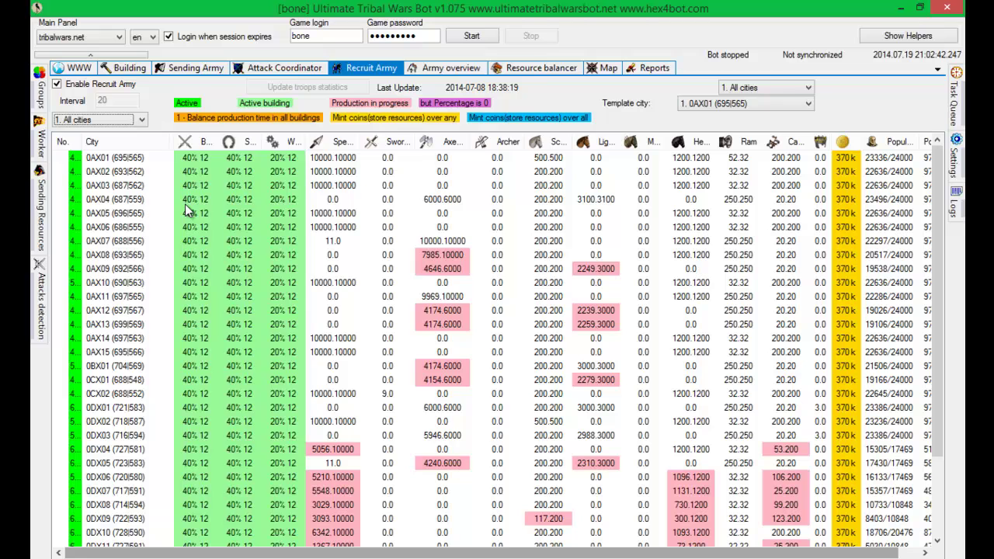
pyautogui.moveTo(41, 100)
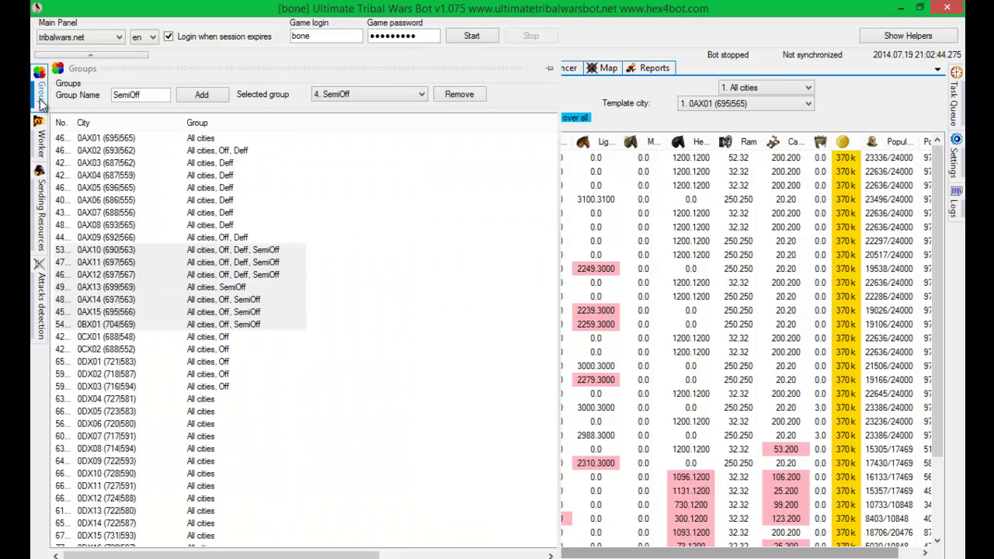